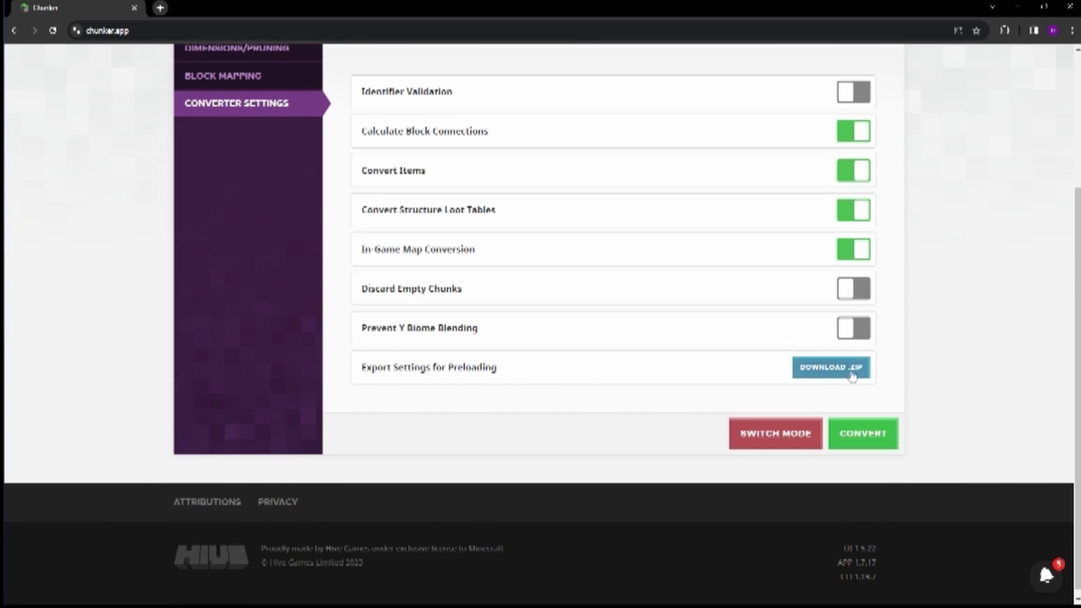
Start converting the Bedrock world to Java Edition in Chunker
{"action": "scroll", "coordinate": [560, 387], "scroll_direction": "up", "scroll_amount": 3}
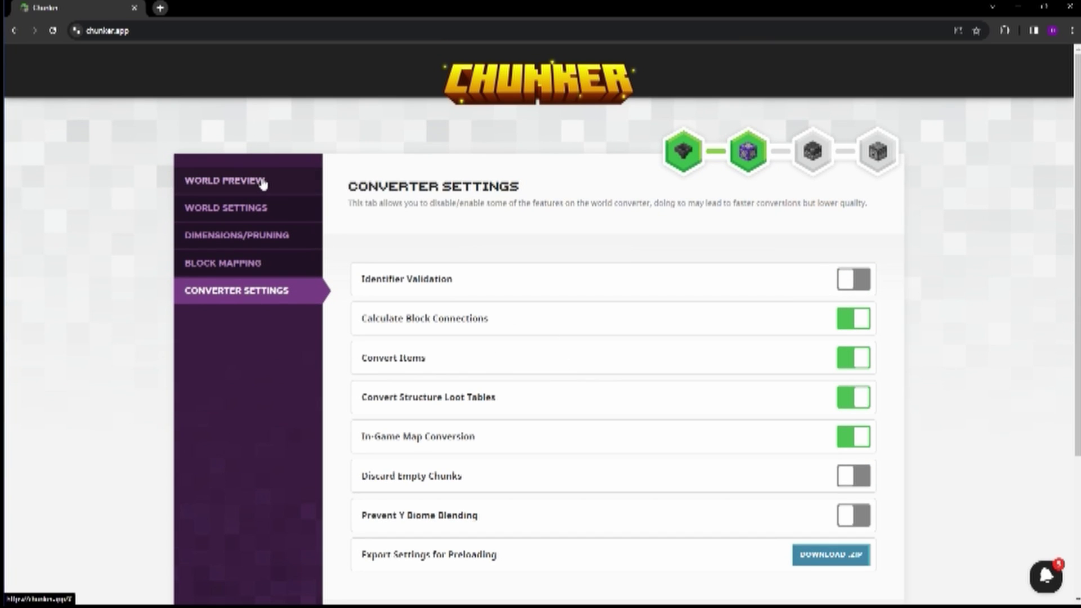
{"action": "scroll", "coordinate": [603, 248], "scroll_direction": "down", "scroll_amount": 3}
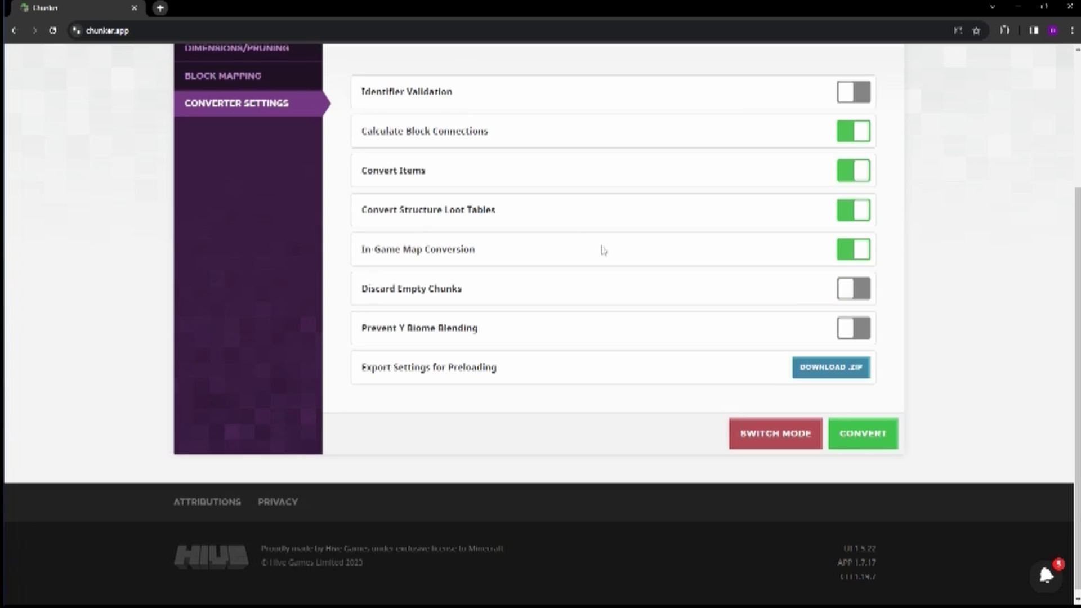
{"action": "left_click", "coordinate": [876, 434]}
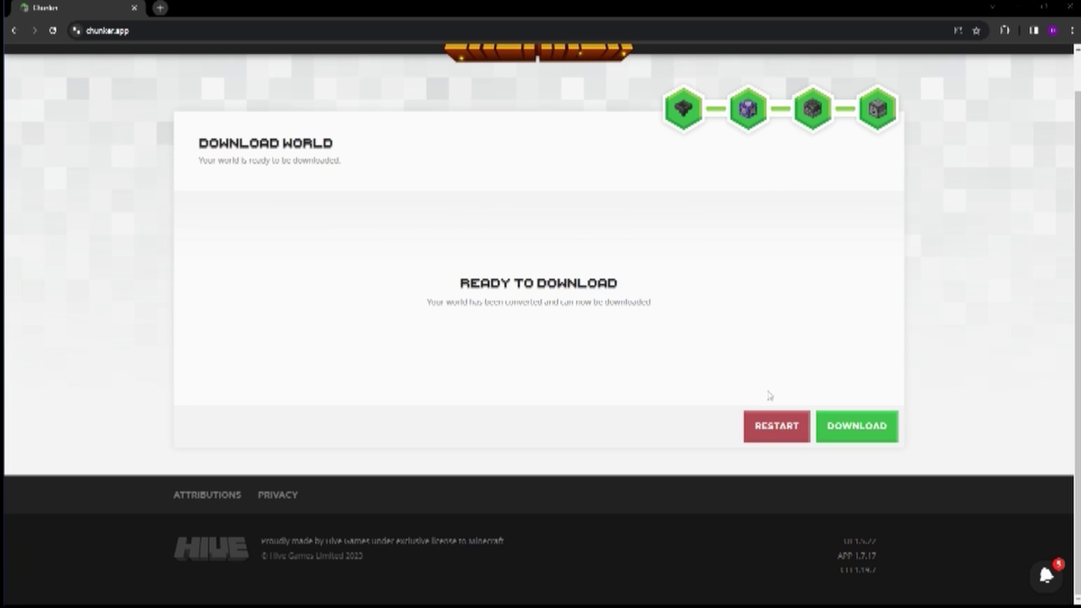
Download the converted world zip and show it in the Downloads folder
{"action": "left_click", "coordinate": [870, 430]}
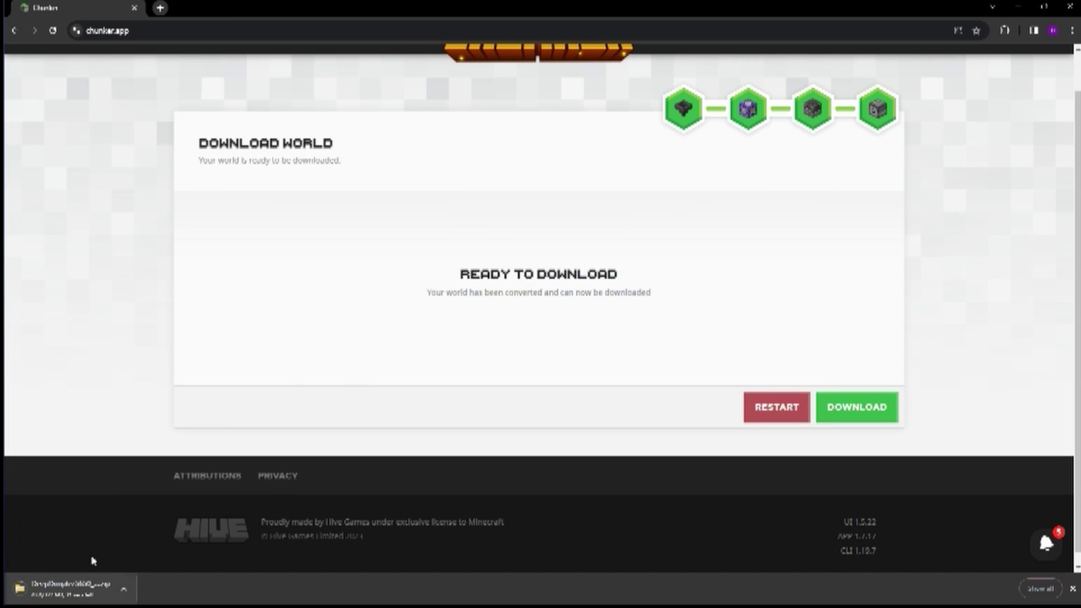
{"action": "left_click", "coordinate": [124, 589]}
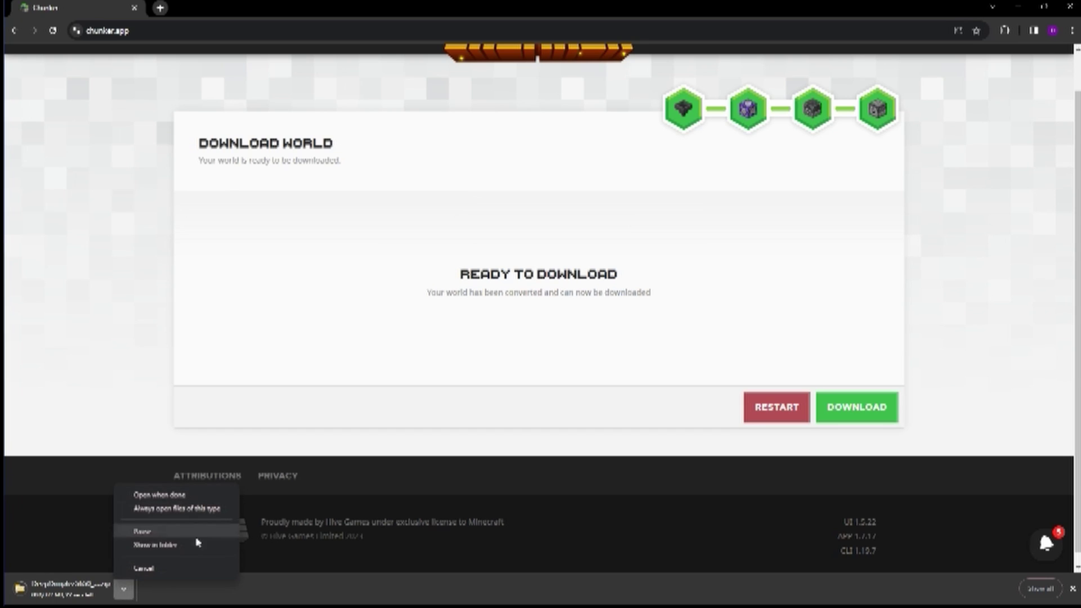
{"action": "left_click", "coordinate": [151, 546]}
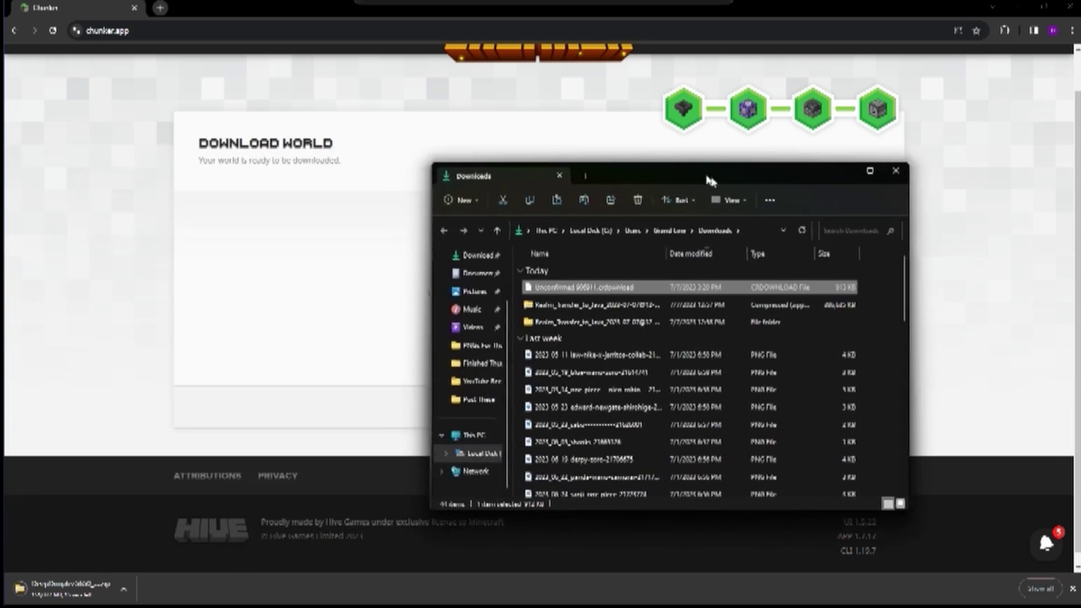
Extract the converted world zip into its suggested destination folder
{"action": "left_click_drag", "start_coordinate": [714, 184], "coordinate": [586, 113]}
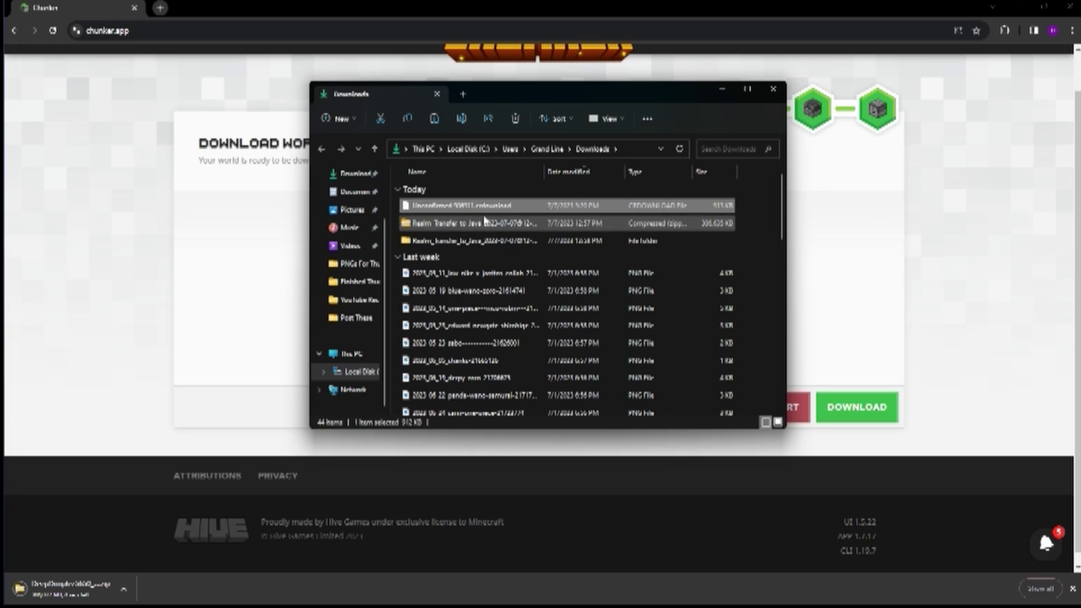
{"action": "left_click_drag", "start_coordinate": [614, 96], "coordinate": [855, 69]}
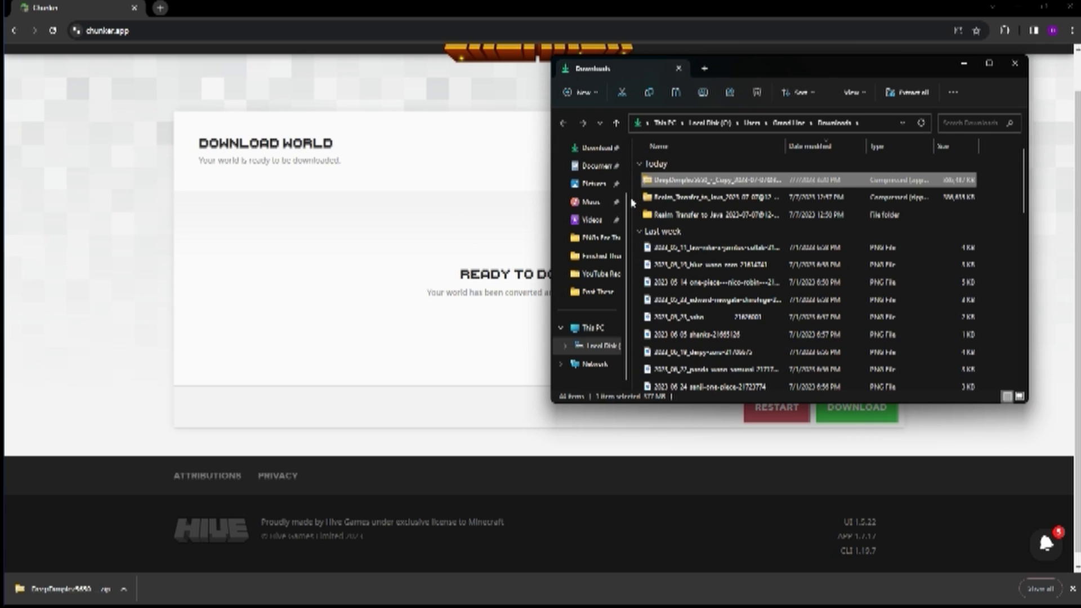
{"action": "right_click", "coordinate": [733, 181]}
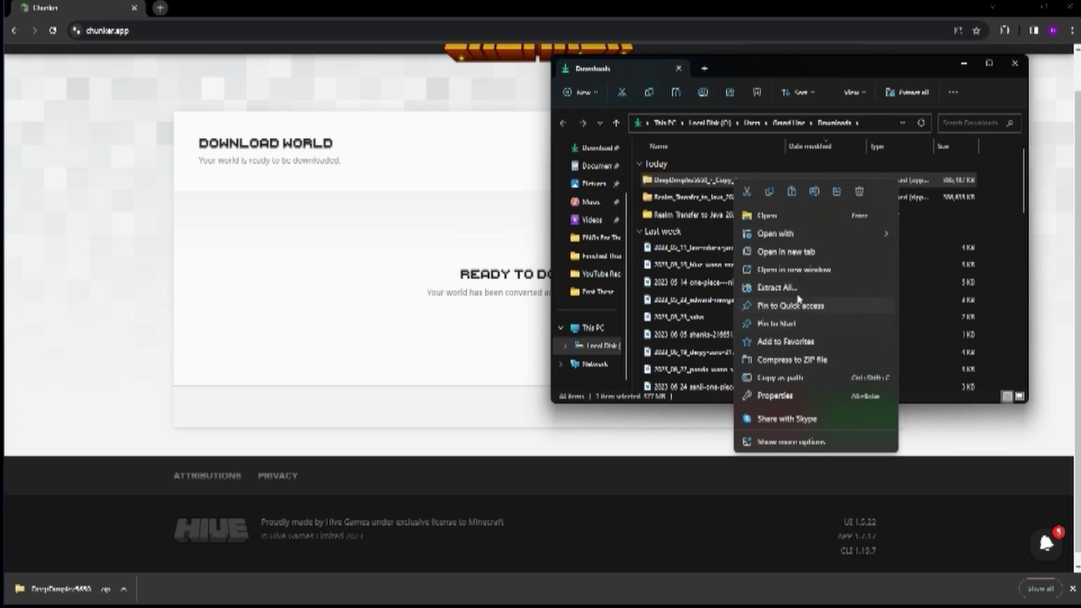
{"action": "left_click", "coordinate": [777, 287]}
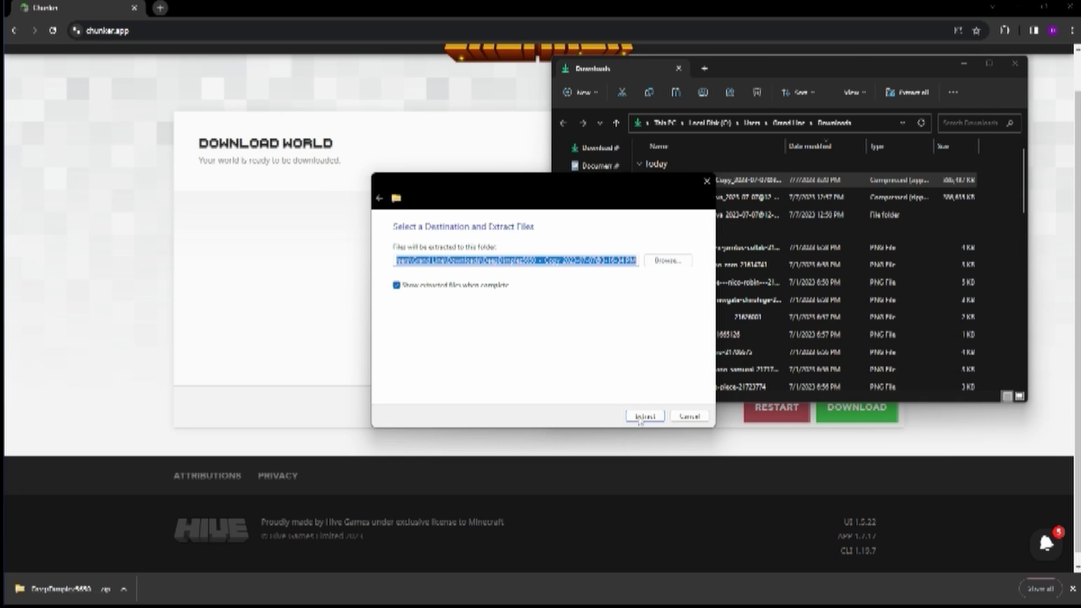
{"action": "left_click", "coordinate": [645, 416]}
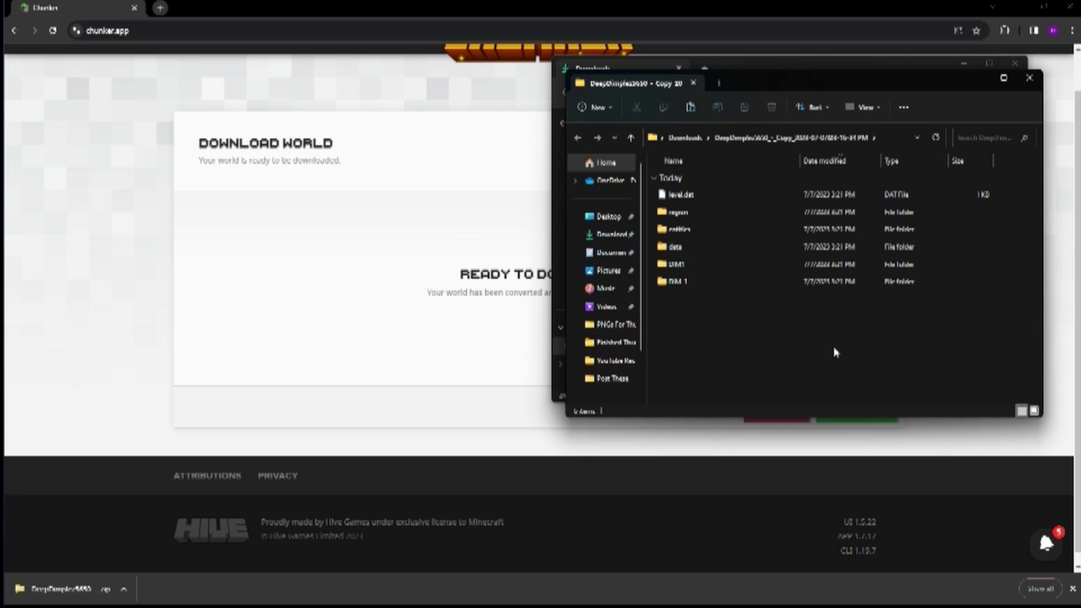
Open the extracted 'DeepDimples5650 - Copy' folder beside the saves window
{"action": "mouse_move", "coordinate": [871, 89]}
{"action": "left_mouse_down"}
{"action": "mouse_move", "coordinate": [519, 111]}
{"action": "mouse_move", "coordinate": [438, 100]}
{"action": "mouse_move", "coordinate": [362, 65]}
{"action": "mouse_move", "coordinate": [865, 69]}
{"action": "left_mouse_up"}
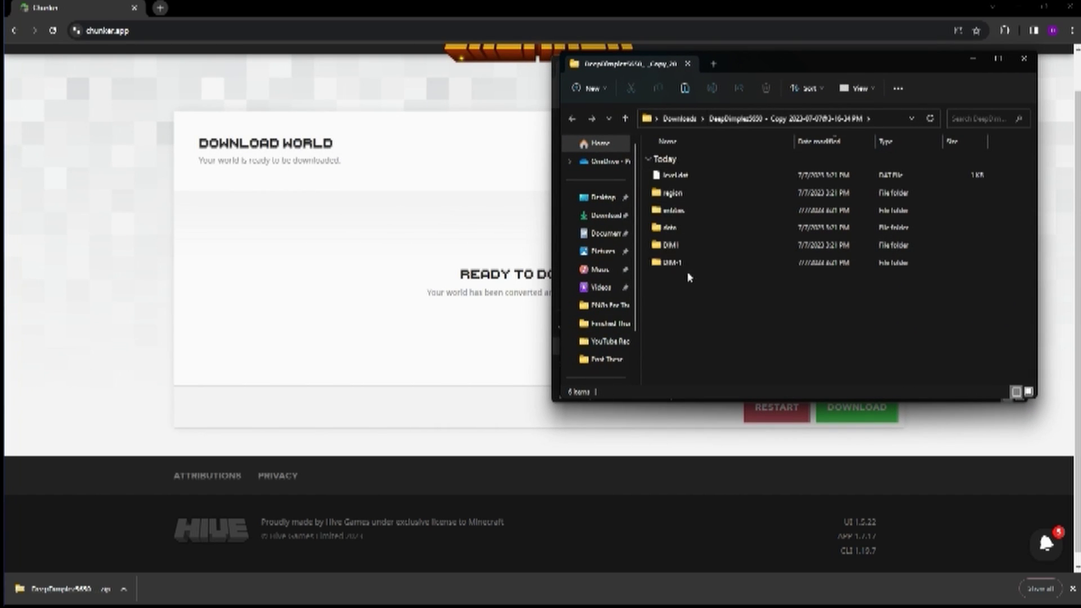
{"action": "left_click", "coordinate": [1023, 66]}
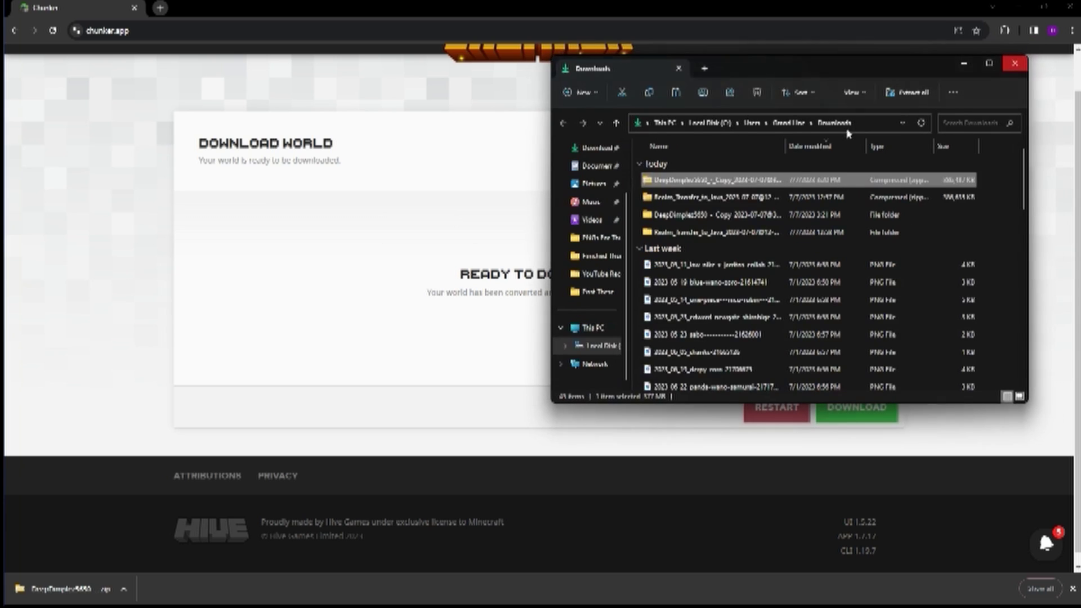
{"action": "double_click", "coordinate": [721, 214]}
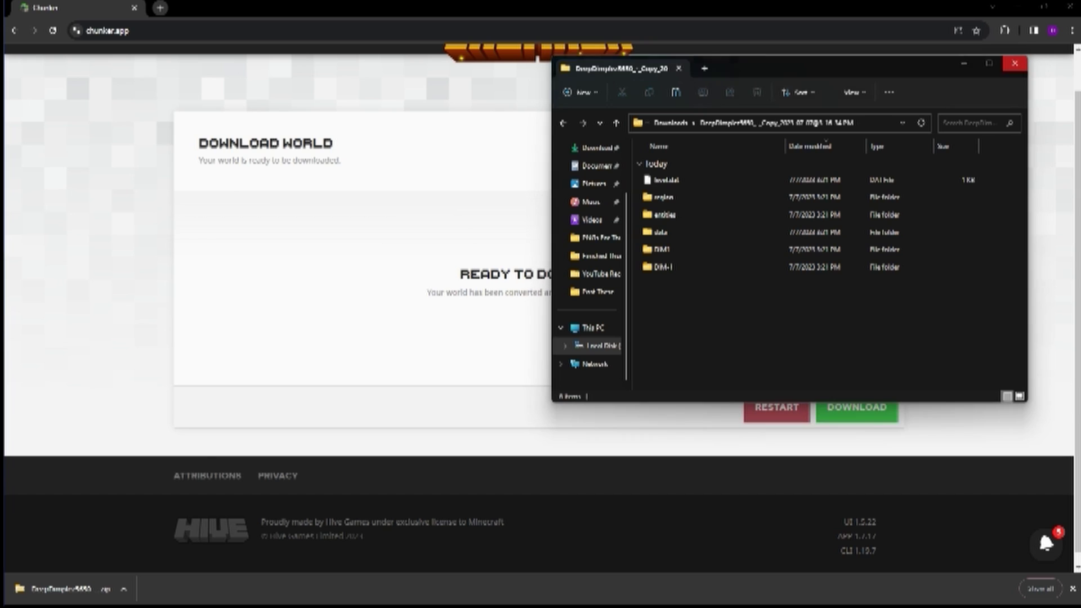
{"action": "left_click_drag", "start_coordinate": [0, 127], "coordinate": [276, 77]}
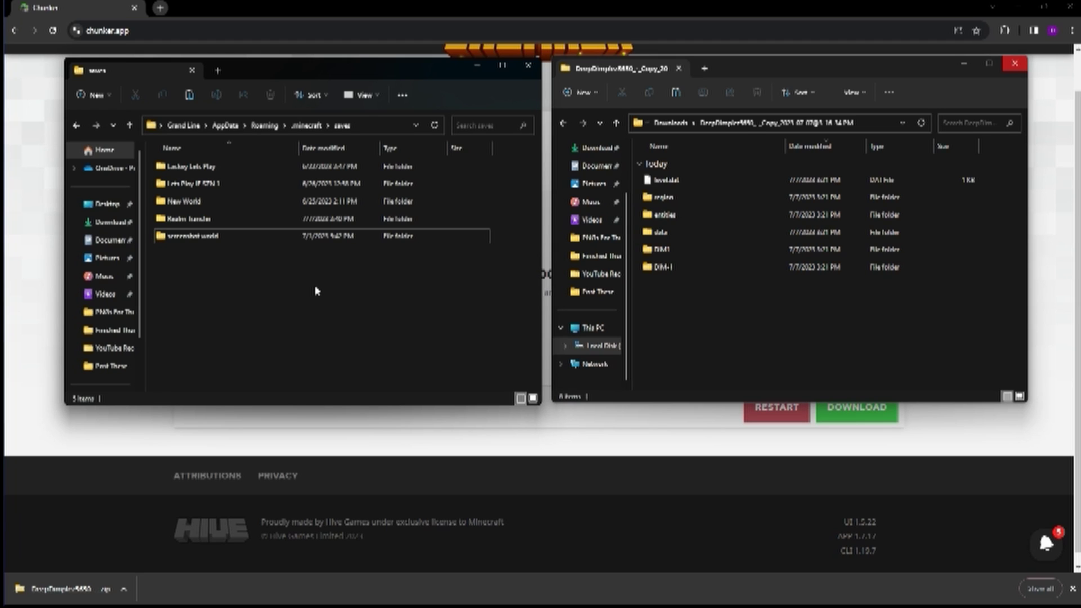
Open %appdata%\.minecraft\saves through the Run box, replacing the remembered path
{"action": "key", "text": "super+r"}
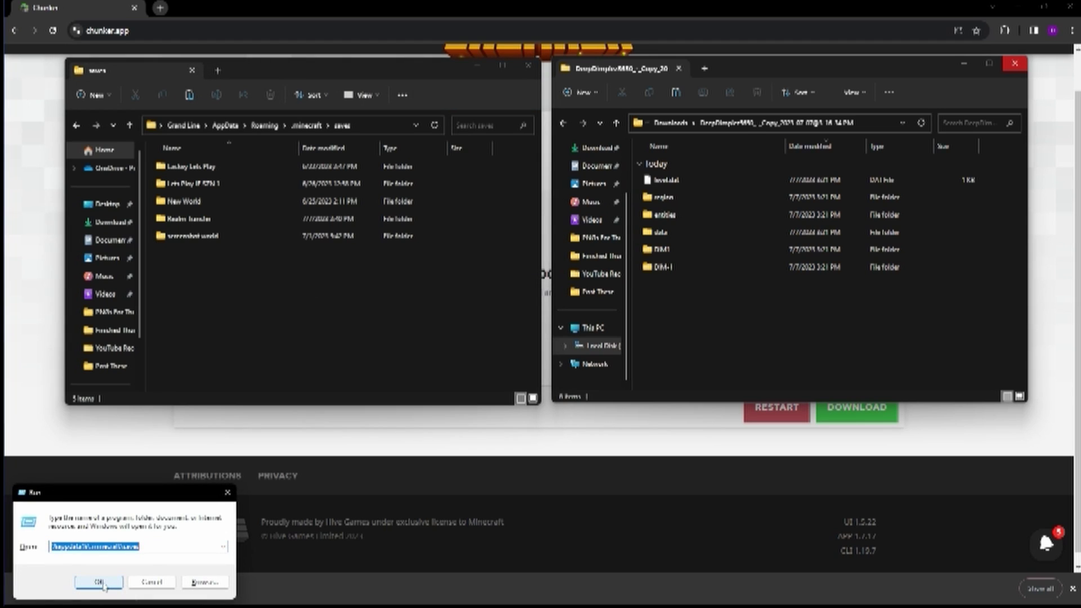
{"action": "left_click", "coordinate": [165, 549]}
{"action": "key", "text": "BackSpace"}
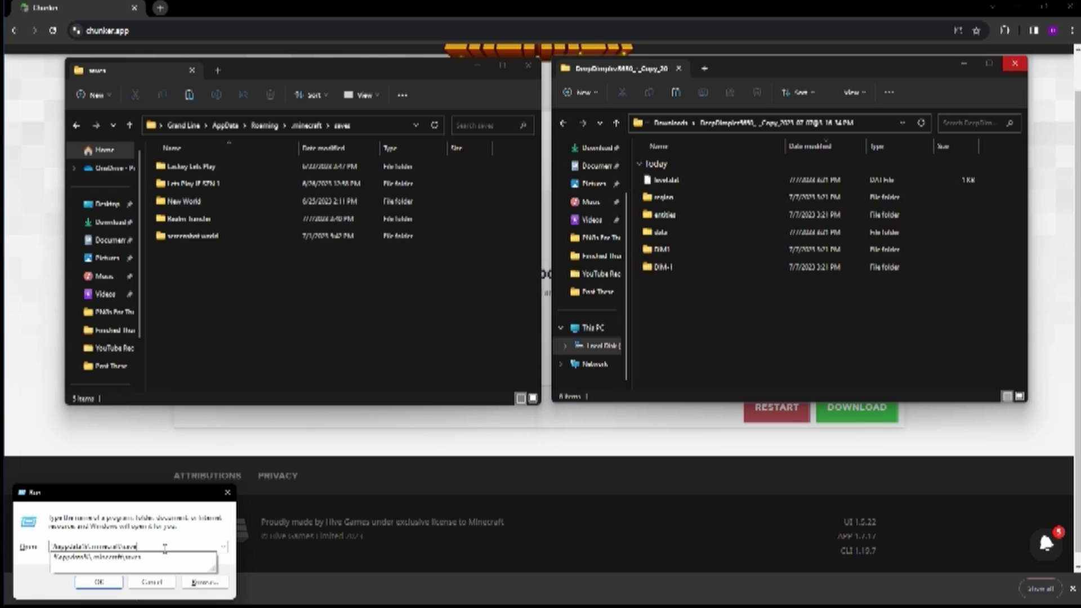
{"action": "key", "text": "BackSpace"}
{"action": "key", "text": "BackSpace"}
{"action": "key", "text": "BackSpace"}
{"action": "key", "text": "BackSpace"}
{"action": "key", "text": "BackSpace"}
{"action": "key", "text": "BackSpace"}
{"action": "key", "text": "BackSpace"}
{"action": "key", "text": "BackSpace"}
{"action": "key", "text": "BackSpace"}
{"action": "key", "text": "BackSpace"}
{"action": "key", "text": "BackSpace"}
{"action": "key", "text": "BackSpace"}
{"action": "key", "text": "BackSpace"}
{"action": "key", "text": "BackSpace"}
{"action": "key", "text": "BackSpace"}
{"action": "key", "text": "BackSpace"}
{"action": "key", "text": "BackSpace"}
{"action": "key", "text": "BackSpace"}
{"action": "key", "text": "BackSpace"}
{"action": "key", "text": "BackSpace"}
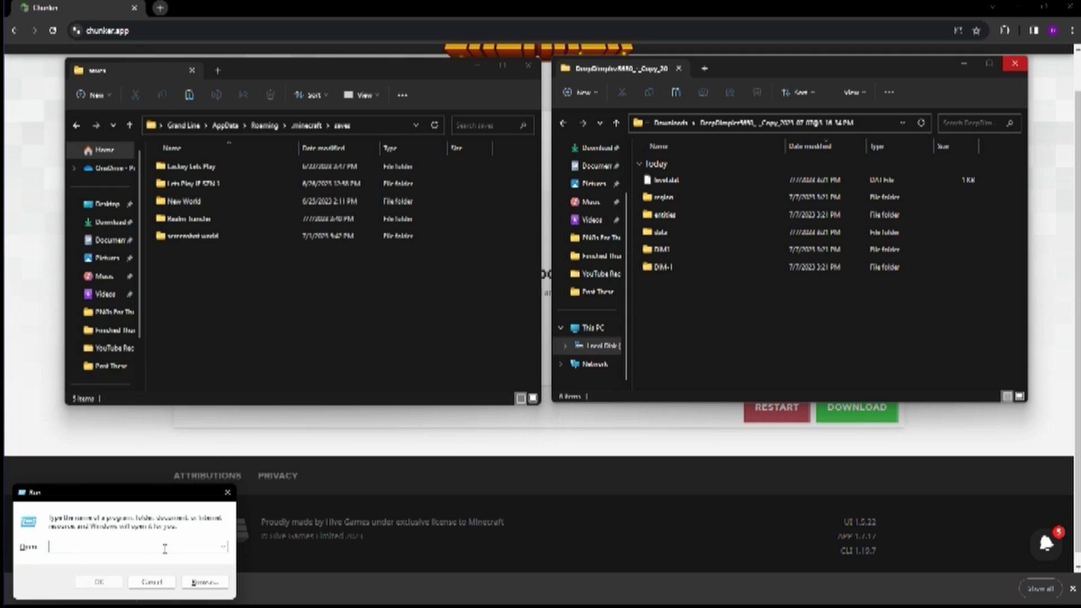
{"action": "type", "text": "%appdata"}
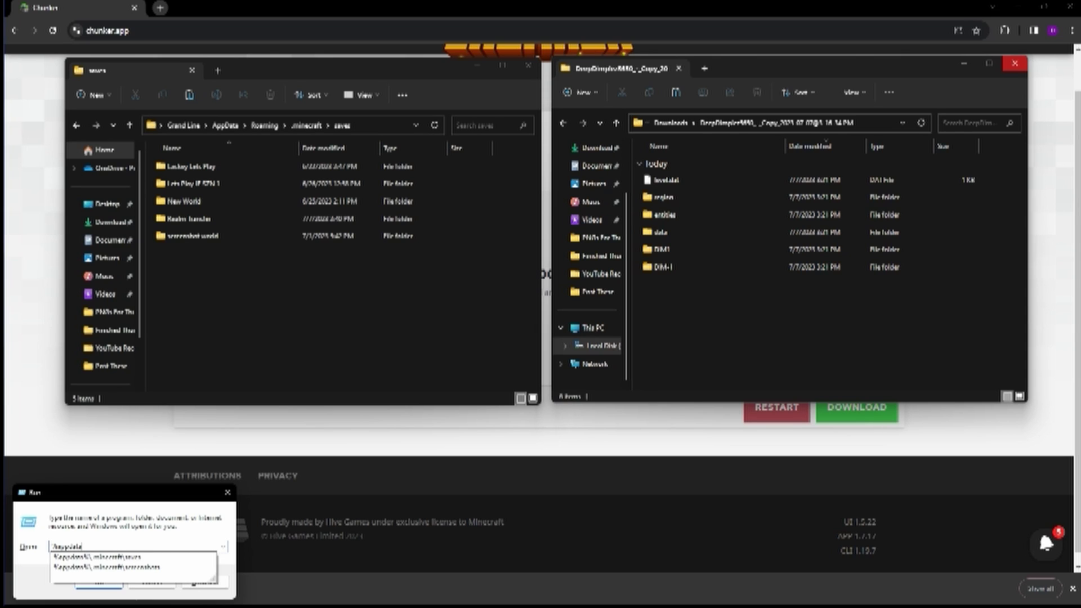
{"action": "type", "text": "%\\"}
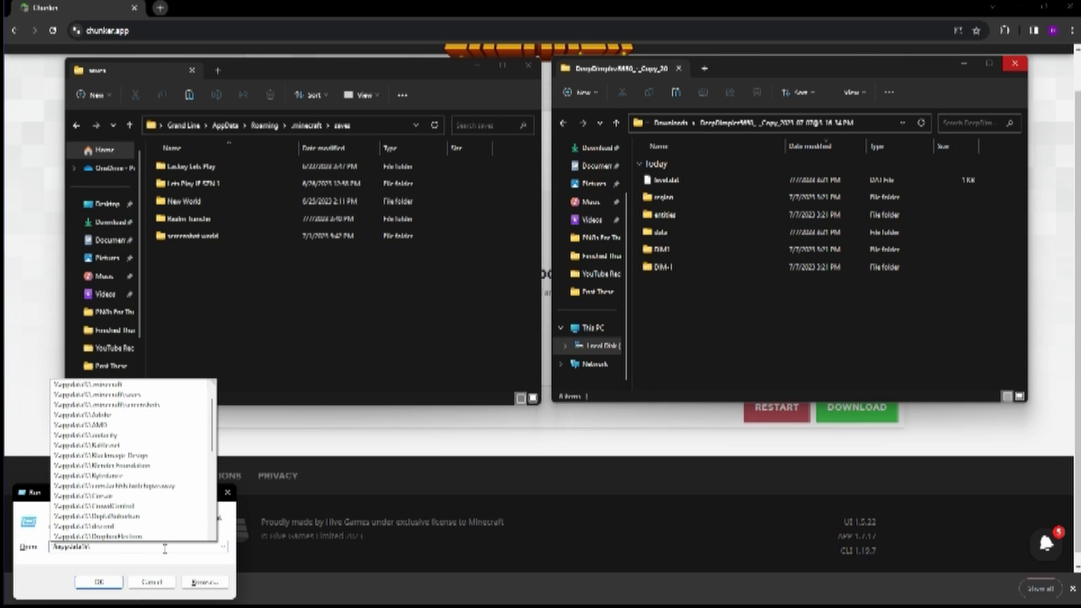
{"action": "type", "text": ".minecr"}
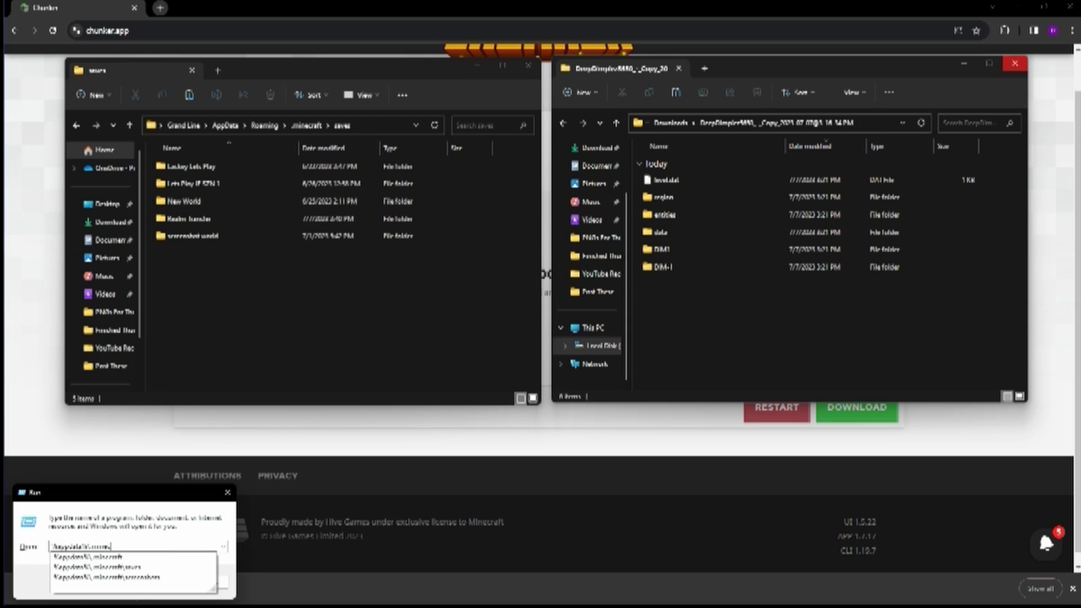
{"action": "type", "text": "aft\\saves"}
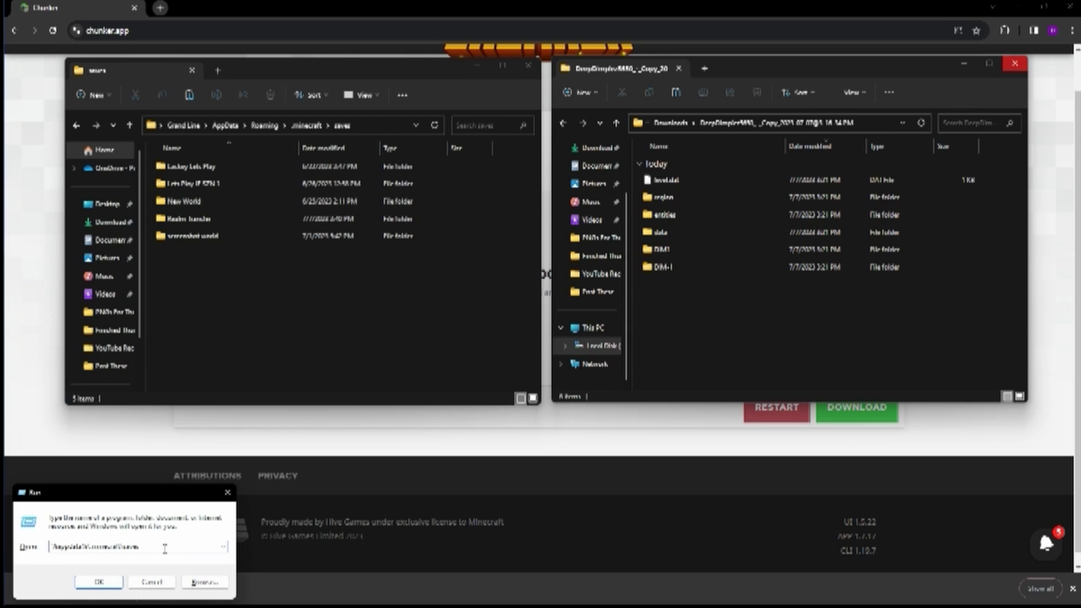
{"action": "key", "text": "Return"}
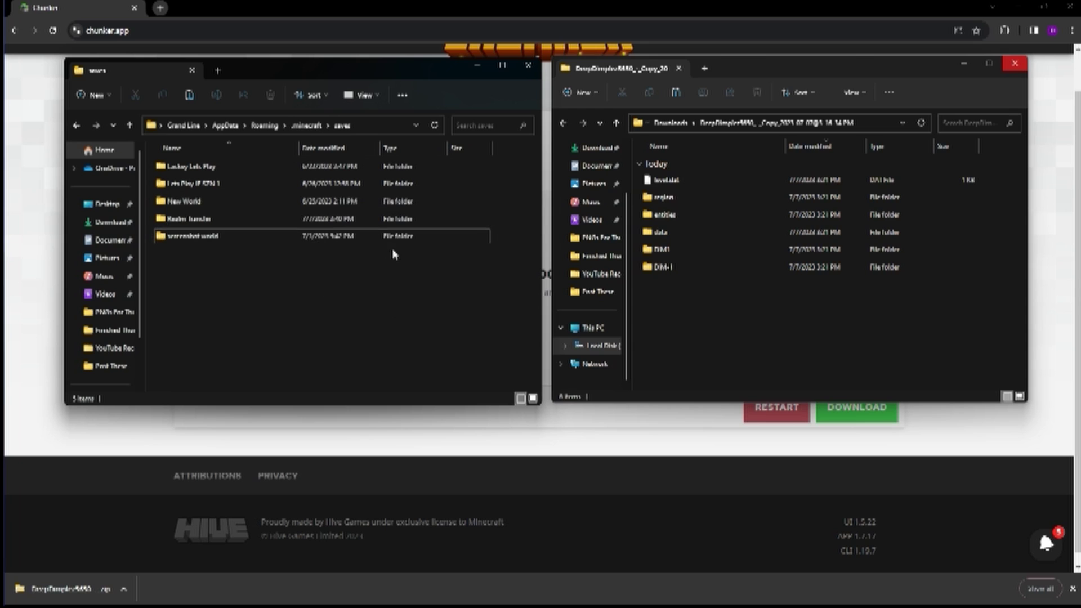
Create and open a new 'Converted World Please Subscribe' folder in saves
{"action": "right_click", "coordinate": [204, 286]}
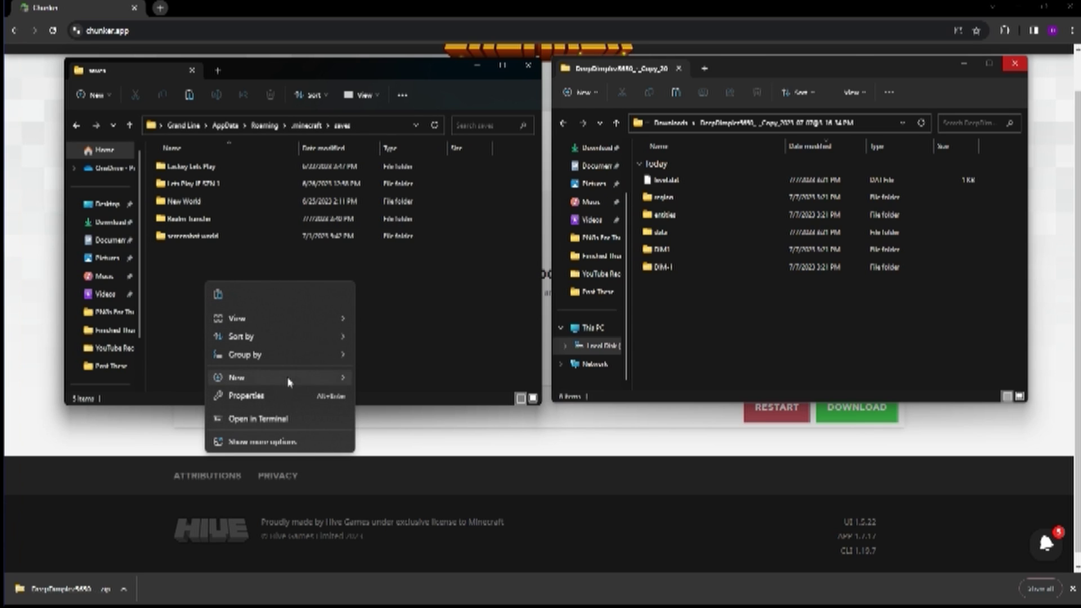
{"action": "mouse_move", "coordinate": [291, 378]}
{"action": "left_click", "coordinate": [406, 379]}
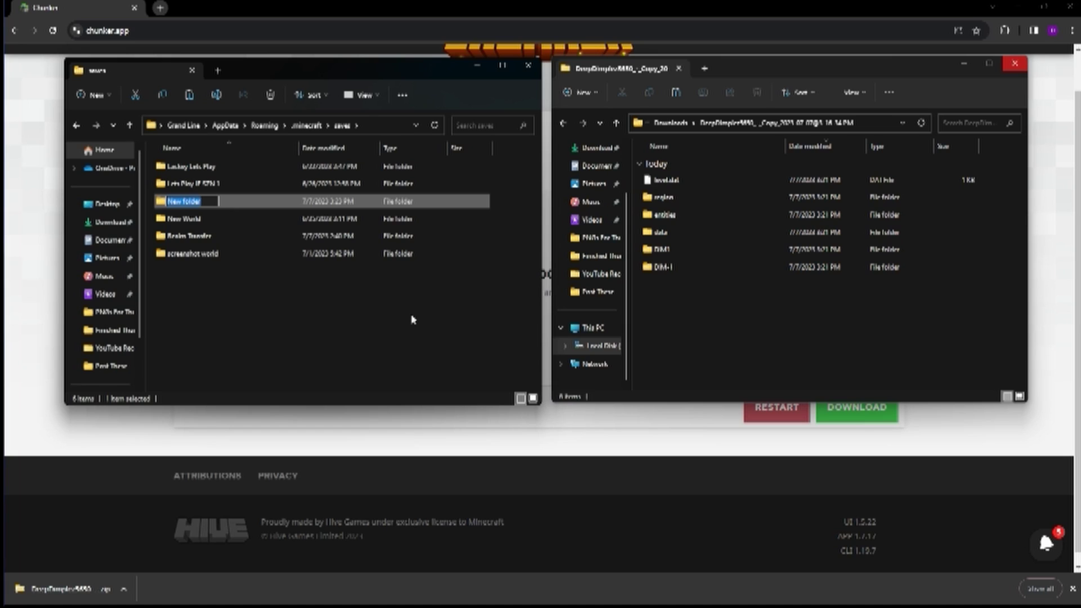
{"action": "type", "text": "Converted World"}
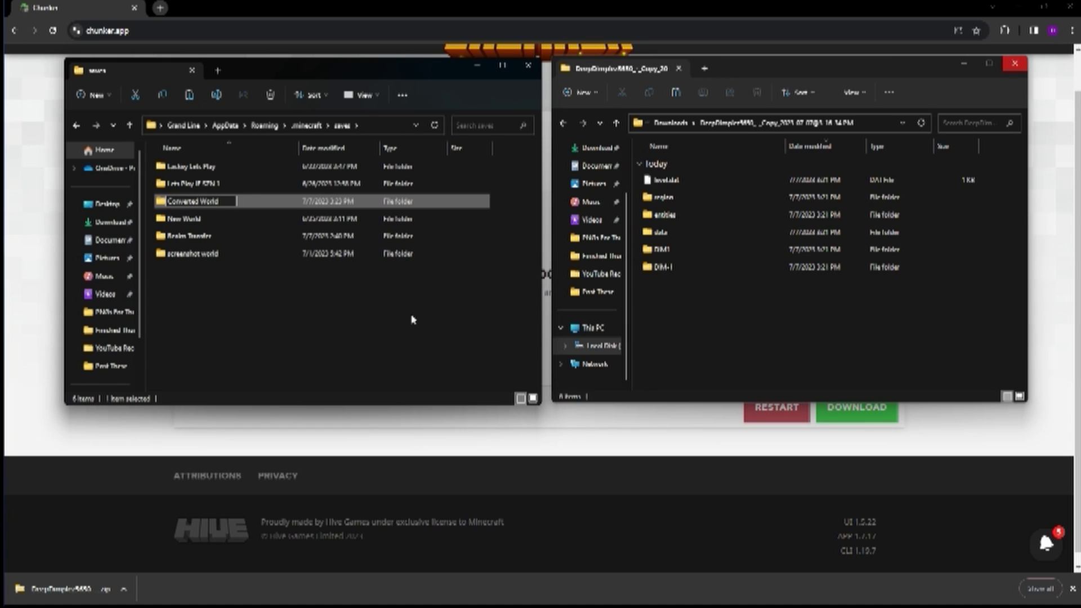
{"action": "type", "text": " Please Subscribe"}
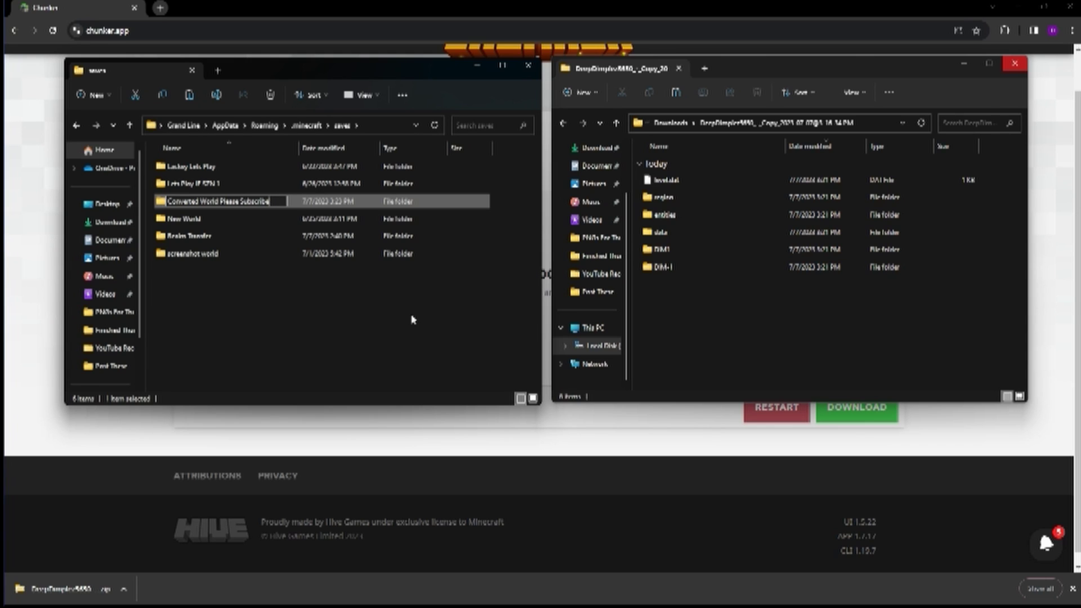
{"action": "key", "text": "Return"}
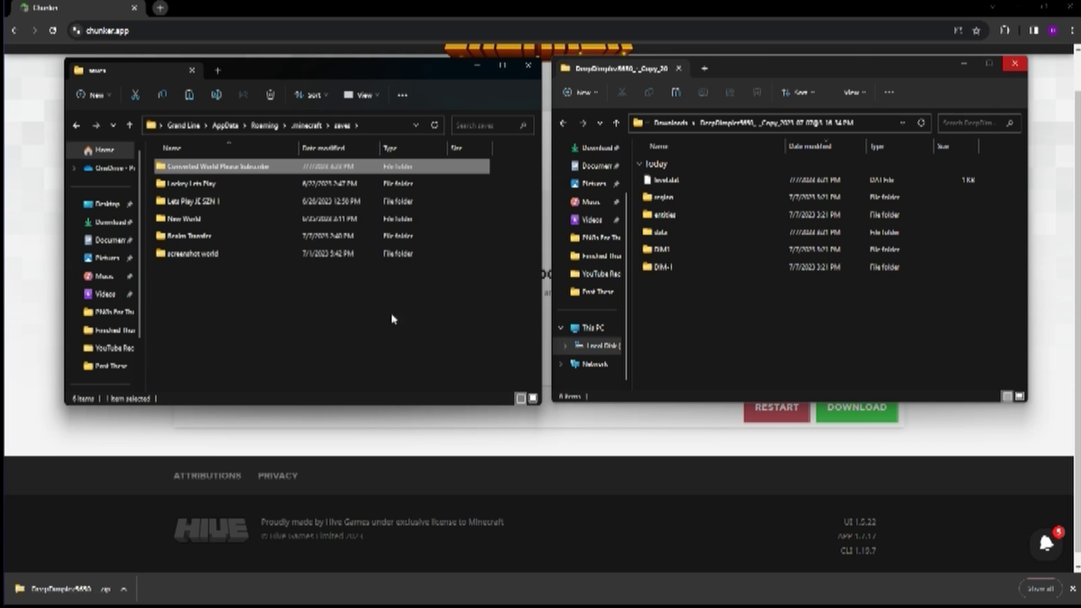
{"action": "double_click", "coordinate": [247, 167]}
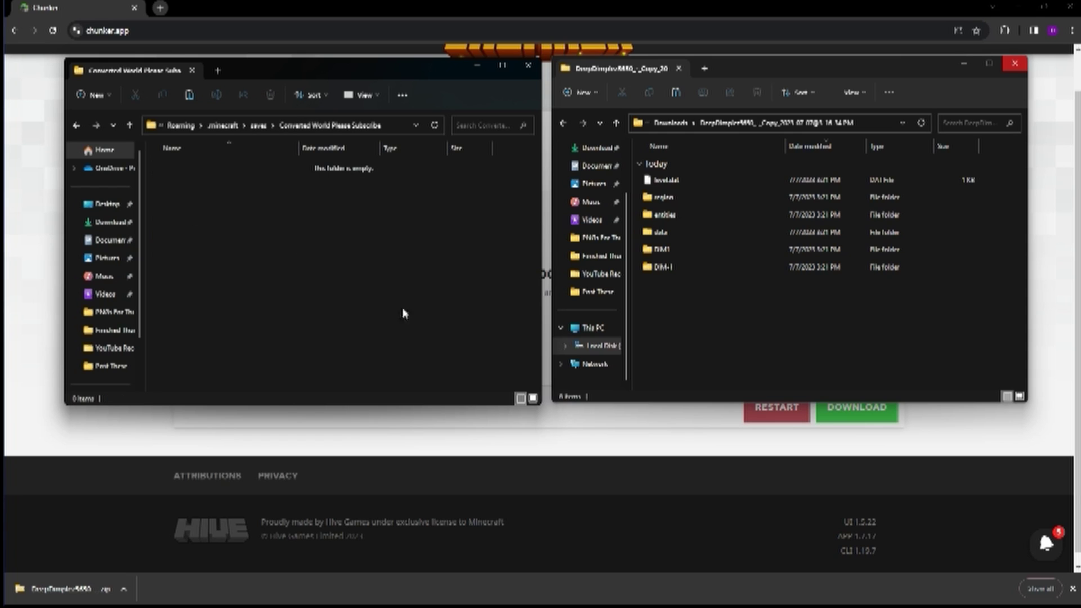
Copy level.dat, region, entities, data, DIM1 and DIM-1 into 'Converted World Please Subscribe'
{"action": "left_click_drag", "start_coordinate": [665, 294], "coordinate": [791, 170]}
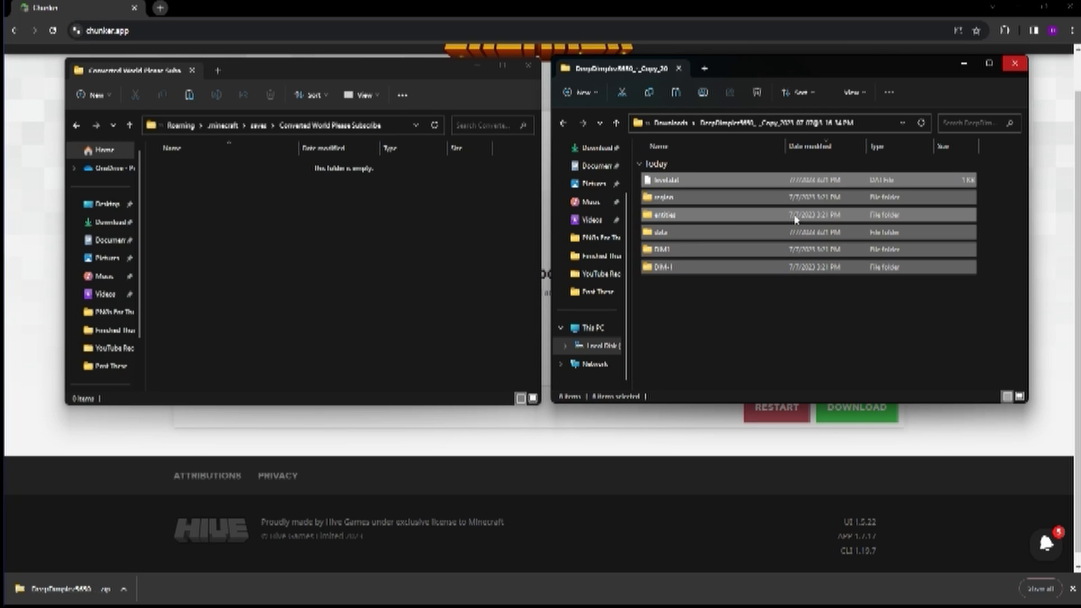
{"action": "left_click", "coordinate": [280, 228]}
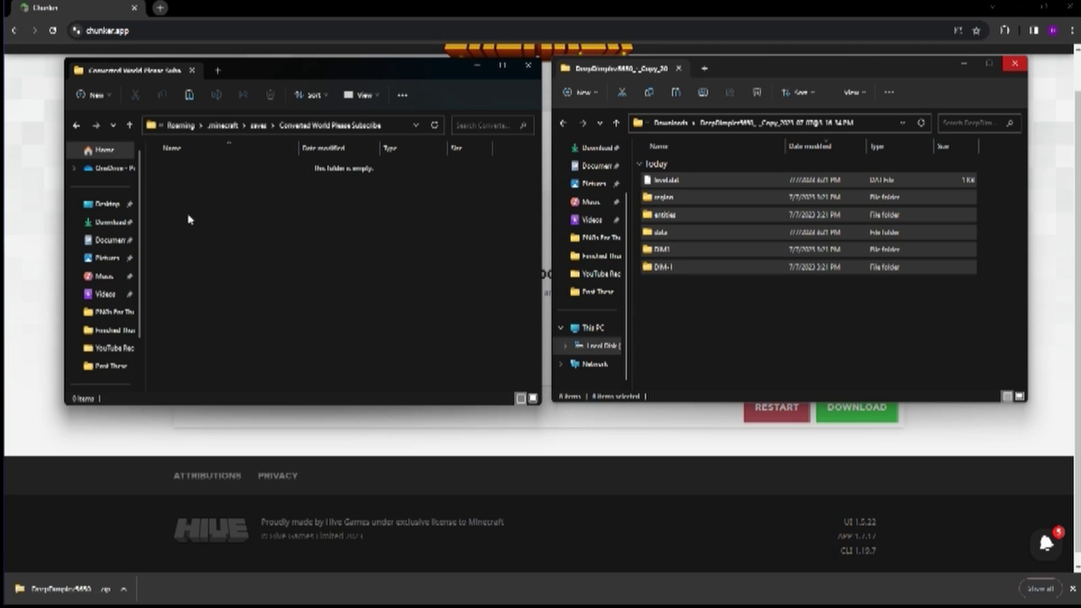
{"action": "key", "text": "ctrl+v"}
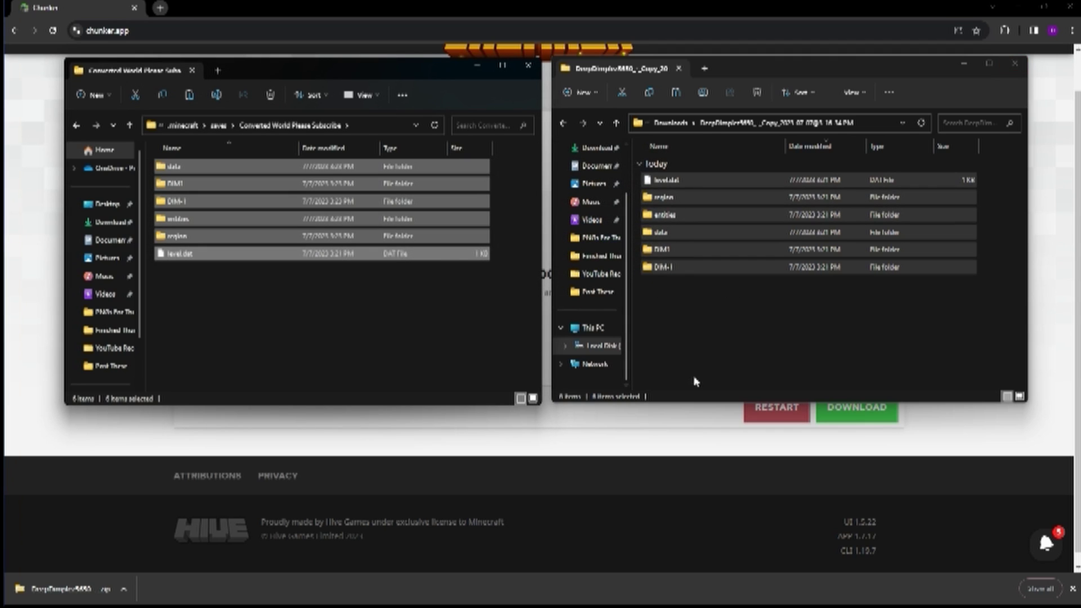
{"action": "left_click", "coordinate": [422, 328]}
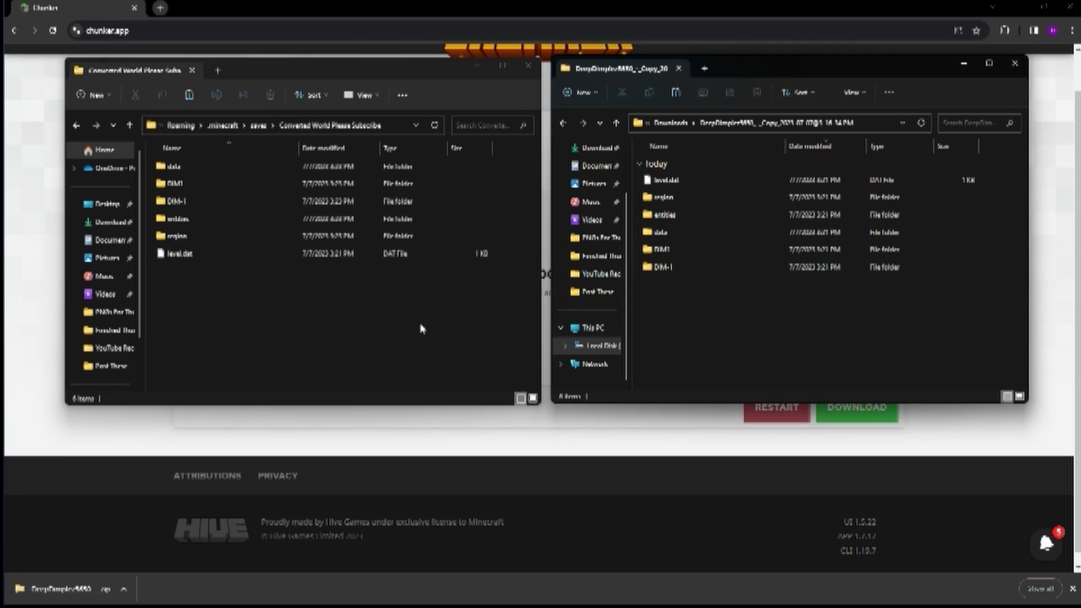
{"action": "left_click", "coordinate": [707, 321]}
{"action": "left_click", "coordinate": [432, 321]}
{"action": "left_click", "coordinate": [709, 321]}
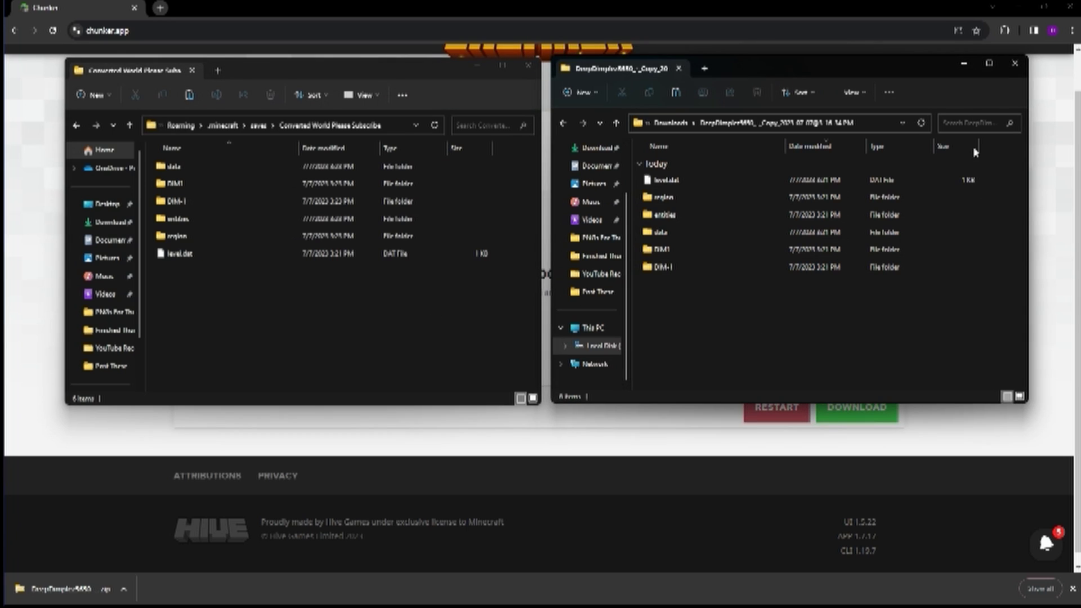